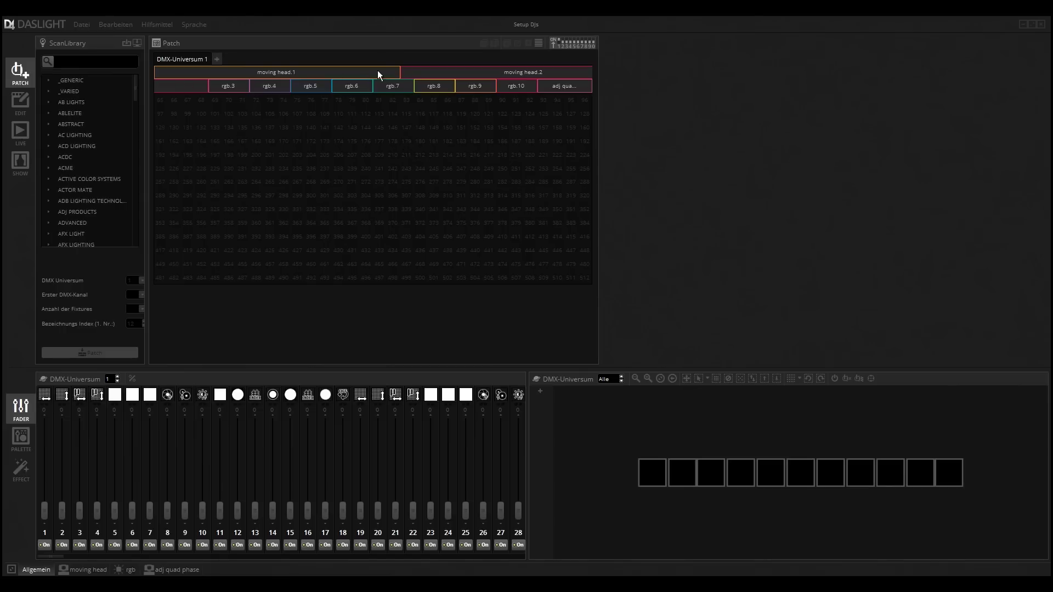
# Open scene editing and preview the Rot, Grün and Blau scenes of the Ambiente Color group
pyautogui.click(19, 101)
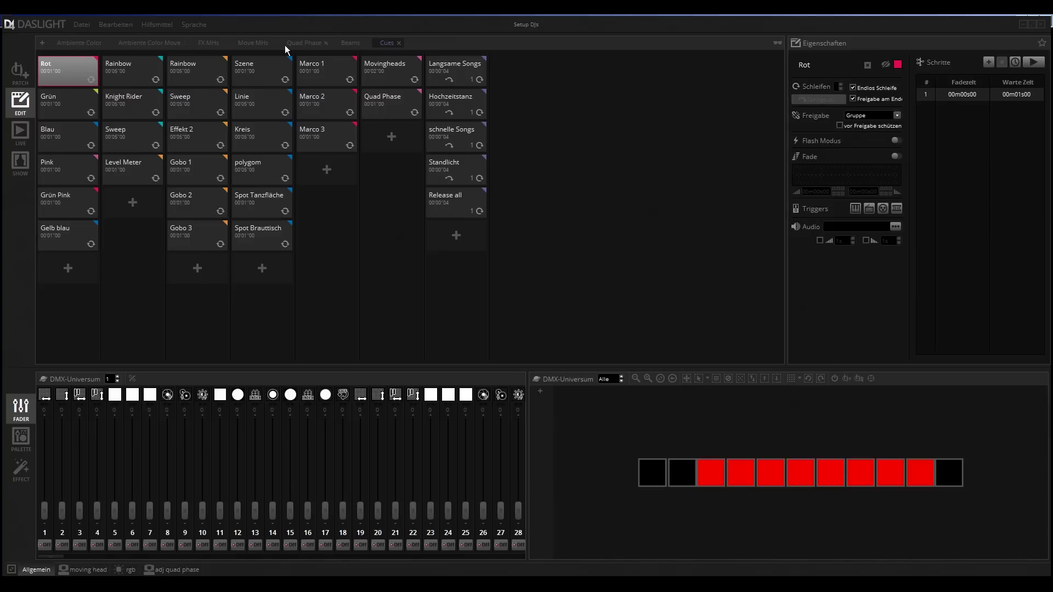
pyautogui.click(77, 44)
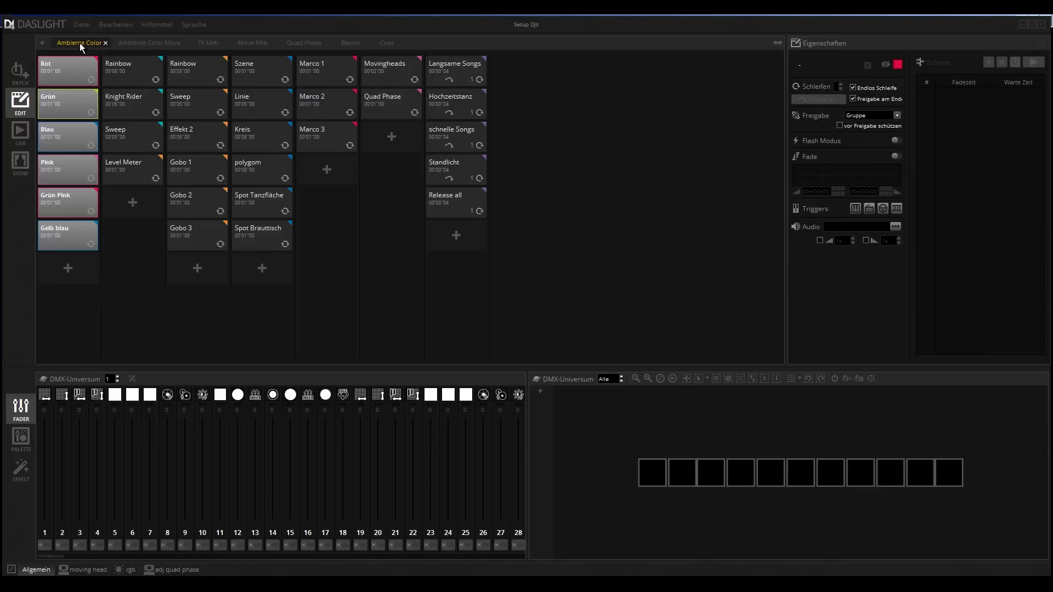
pyautogui.click(64, 70)
pyautogui.click(72, 102)
pyautogui.click(71, 136)
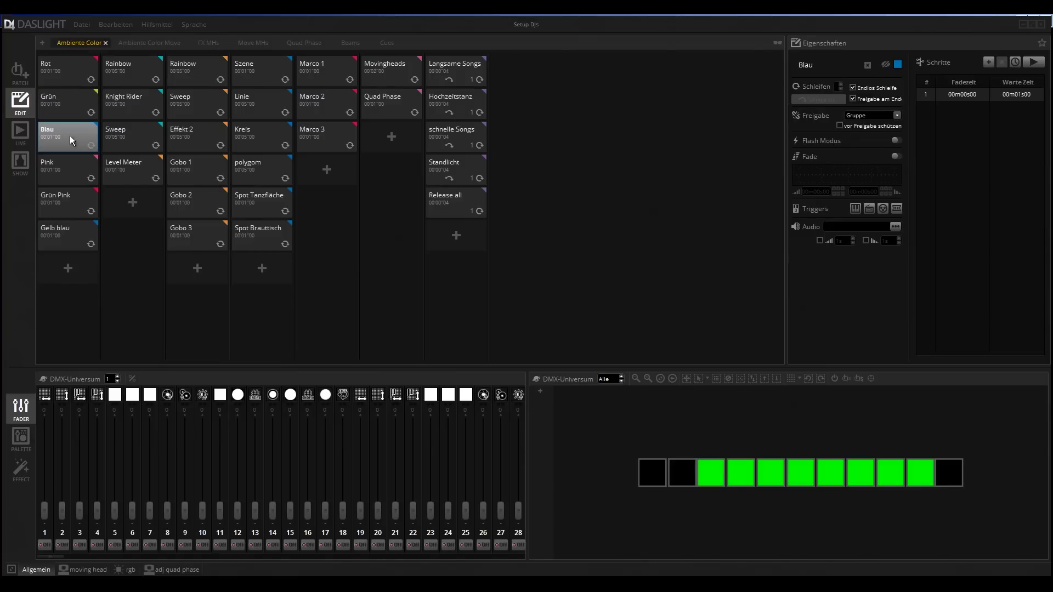
pyautogui.click(76, 94)
pyautogui.click(70, 68)
pyautogui.click(59, 104)
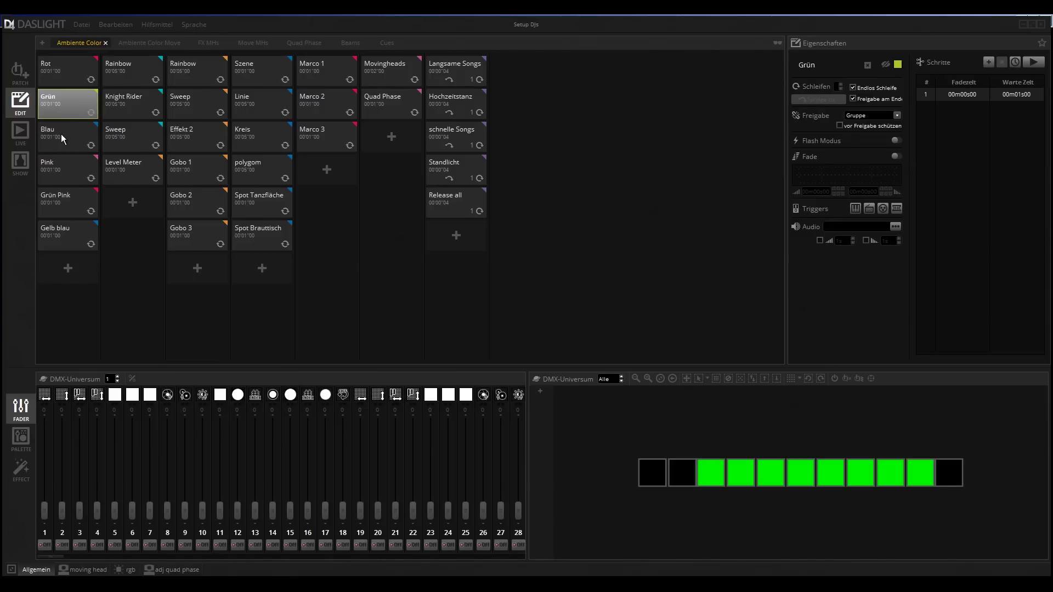
pyautogui.click(62, 145)
# Preview the Pink, Grün Pink and Gelb blau scenes of Ambiente Color, and return to Rot
pyautogui.click(65, 171)
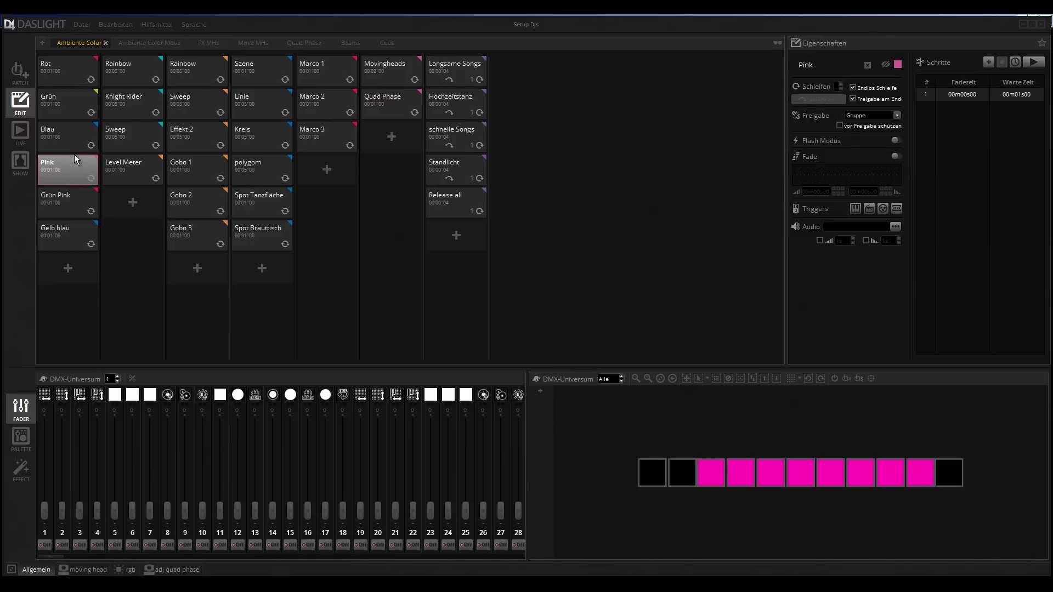
pyautogui.click(77, 199)
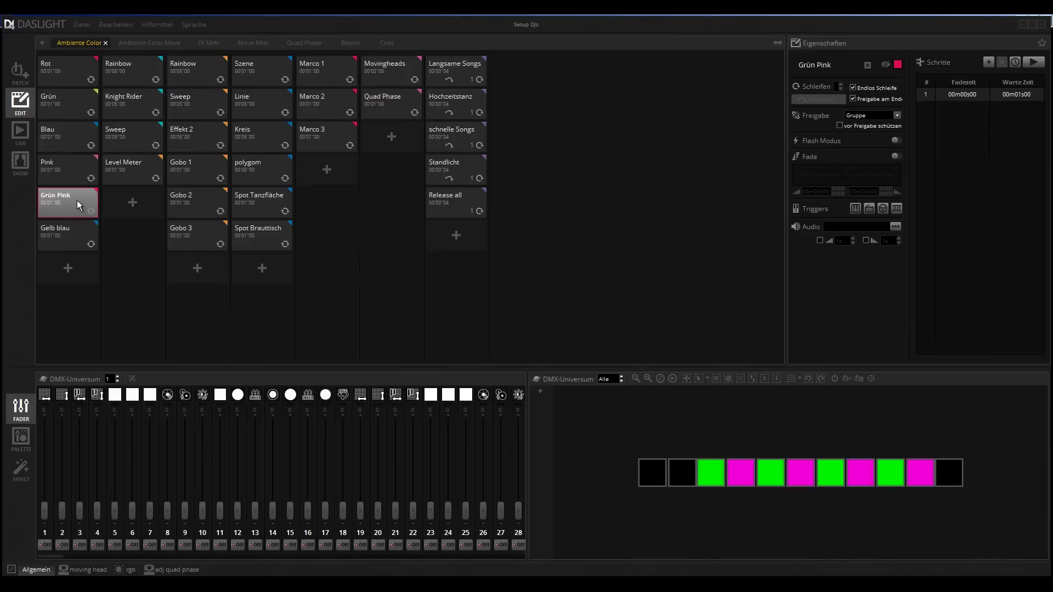
pyautogui.click(75, 239)
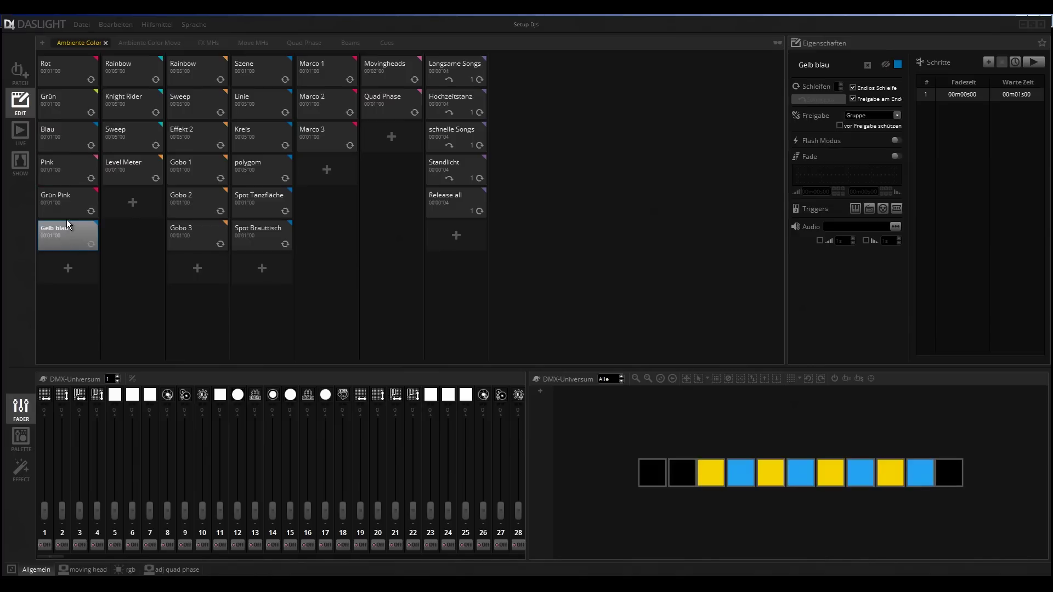
pyautogui.click(59, 67)
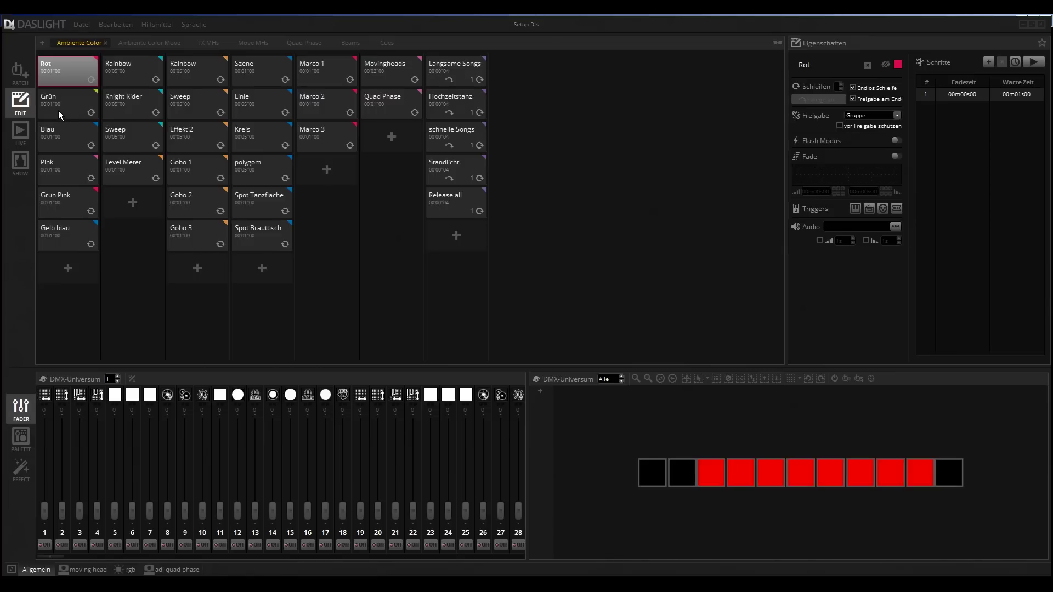
# Preview the Rainbow, Knight Rider, Sweep and Level Meter scenes of the Ambiente Color Move group
pyautogui.click(131, 44)
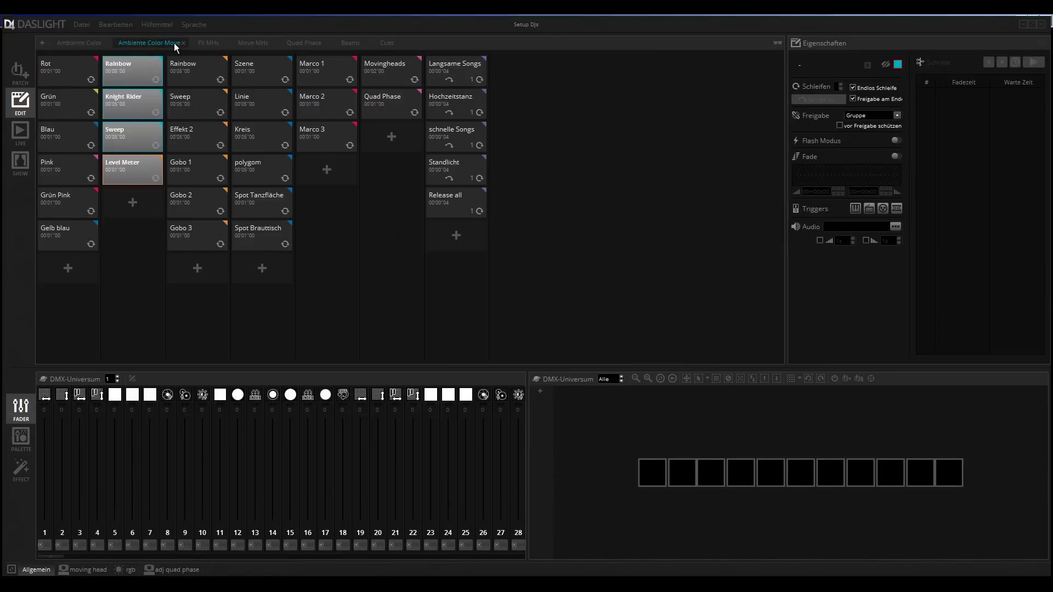
pyautogui.click(142, 74)
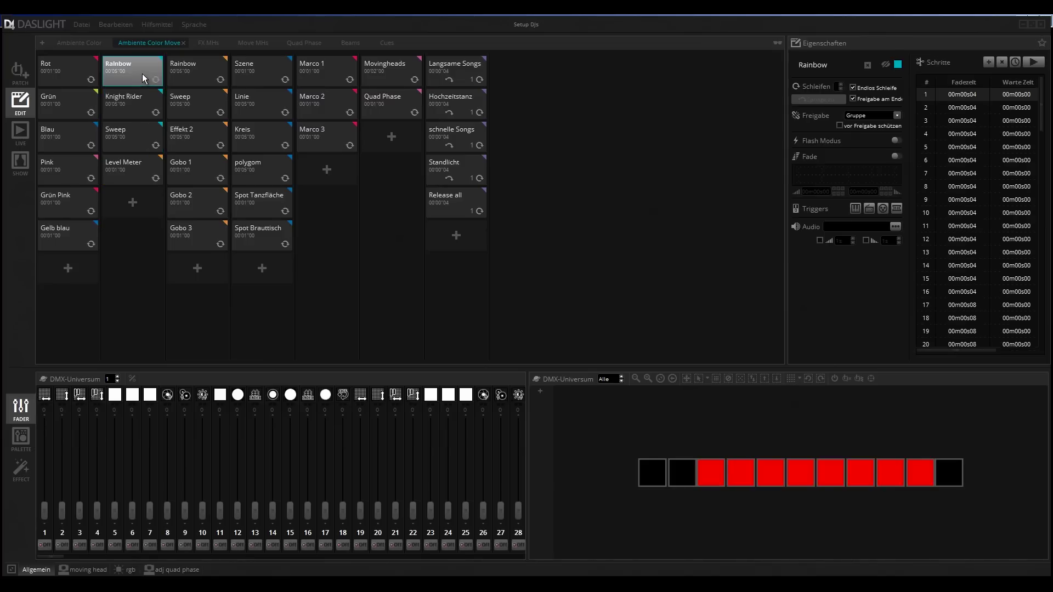
pyautogui.click(132, 101)
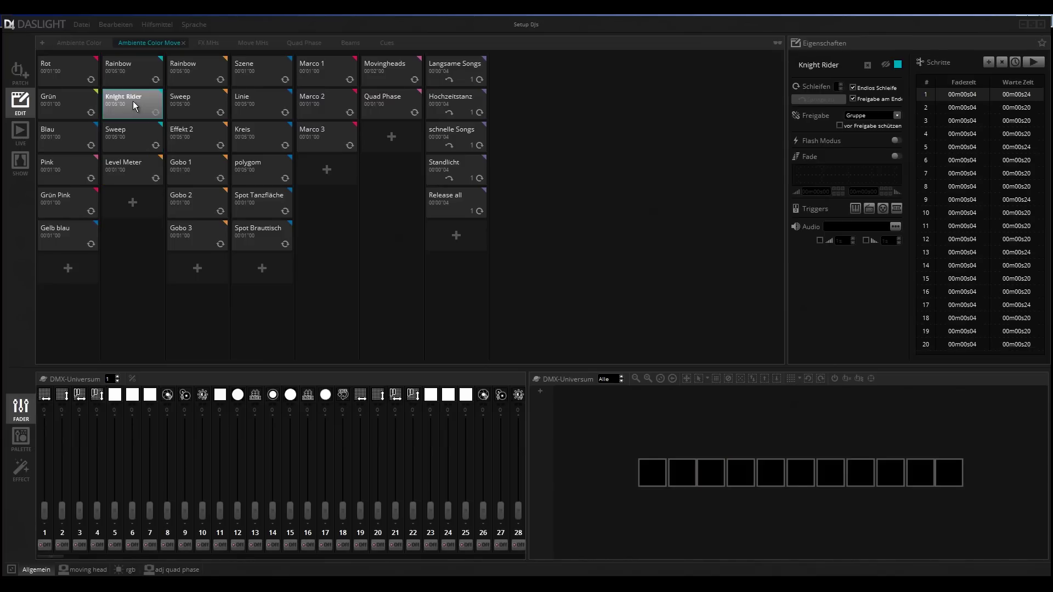
pyautogui.click(131, 138)
pyautogui.click(130, 169)
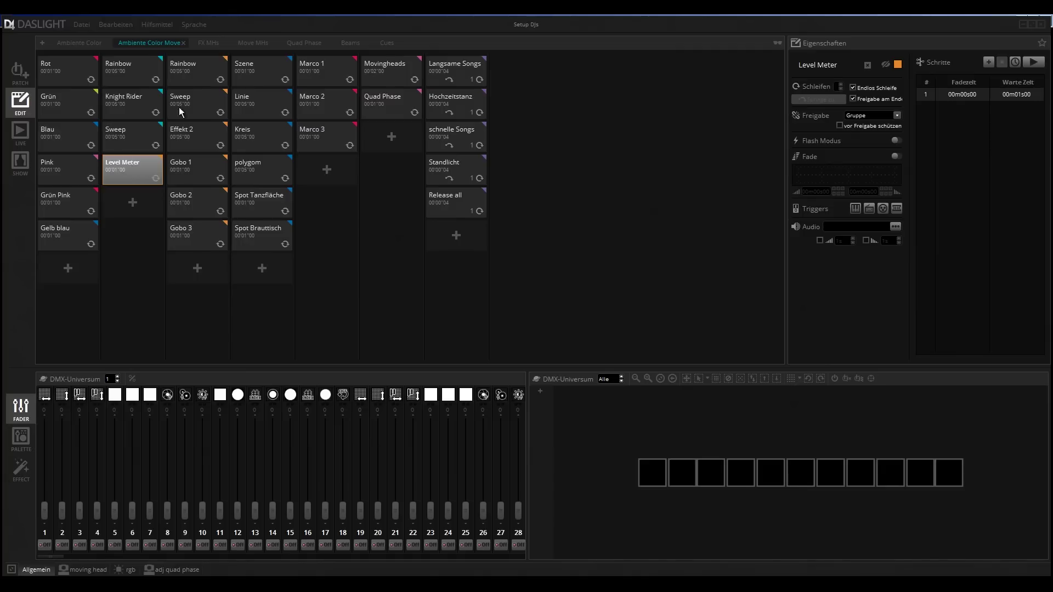
# Preview the Rainbow, Sweep and Effekt 2 scenes of the FX MHs group
pyautogui.click(207, 44)
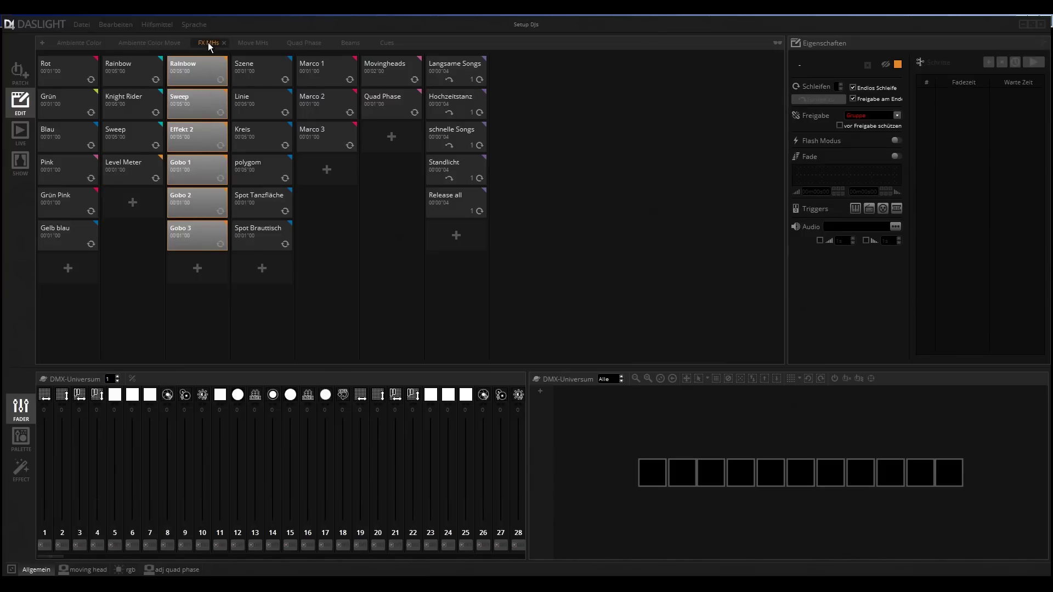
pyautogui.click(196, 68)
pyautogui.click(192, 103)
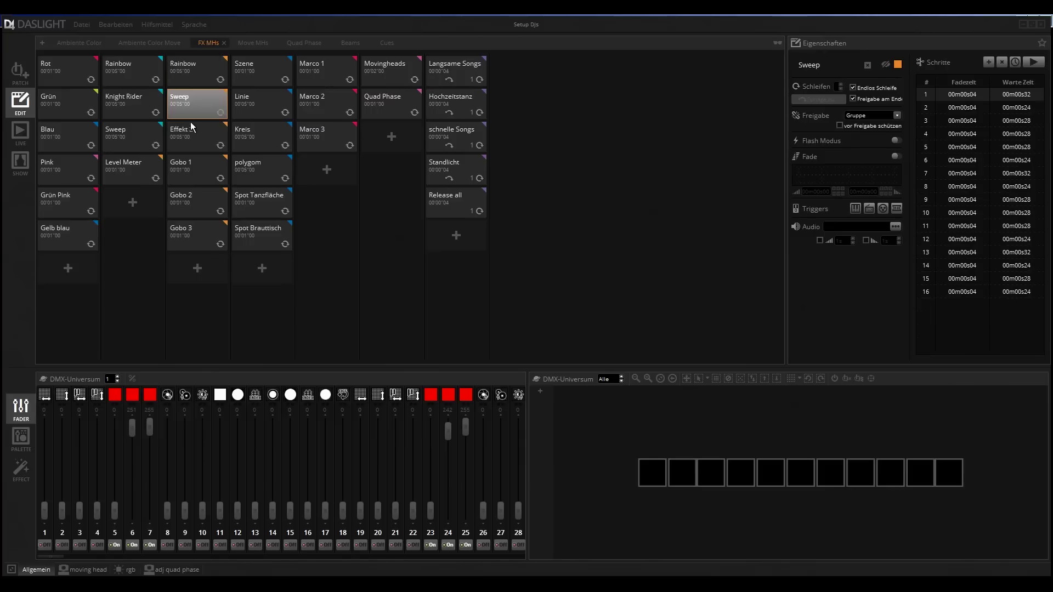
pyautogui.click(196, 146)
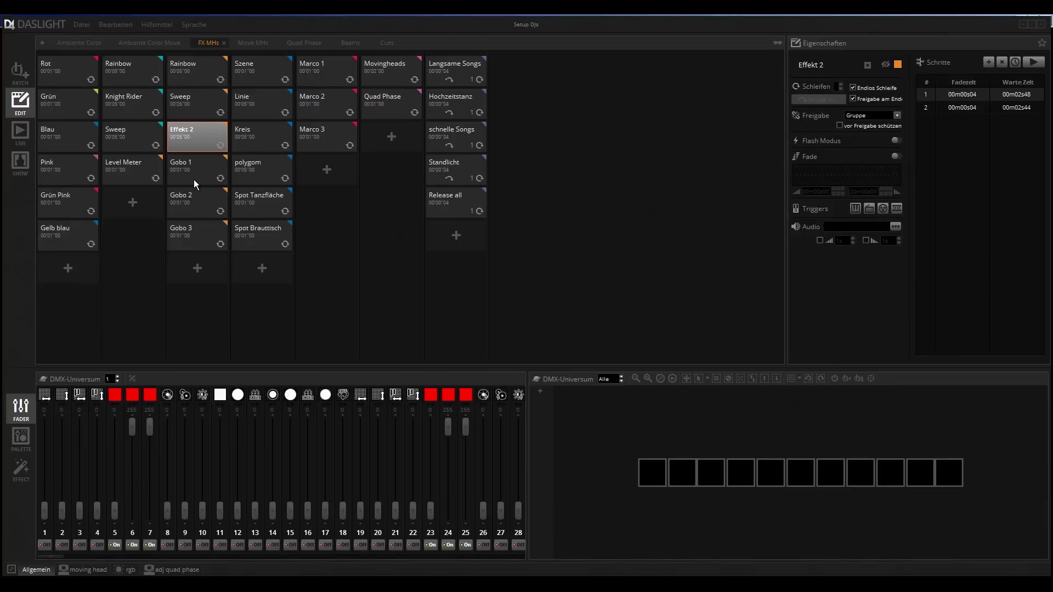
# Preview the Linie, Kreis, polygom, Spot Tanzfläche and Spot Brauttisch scenes of the Move MHs group
pyautogui.click(254, 42)
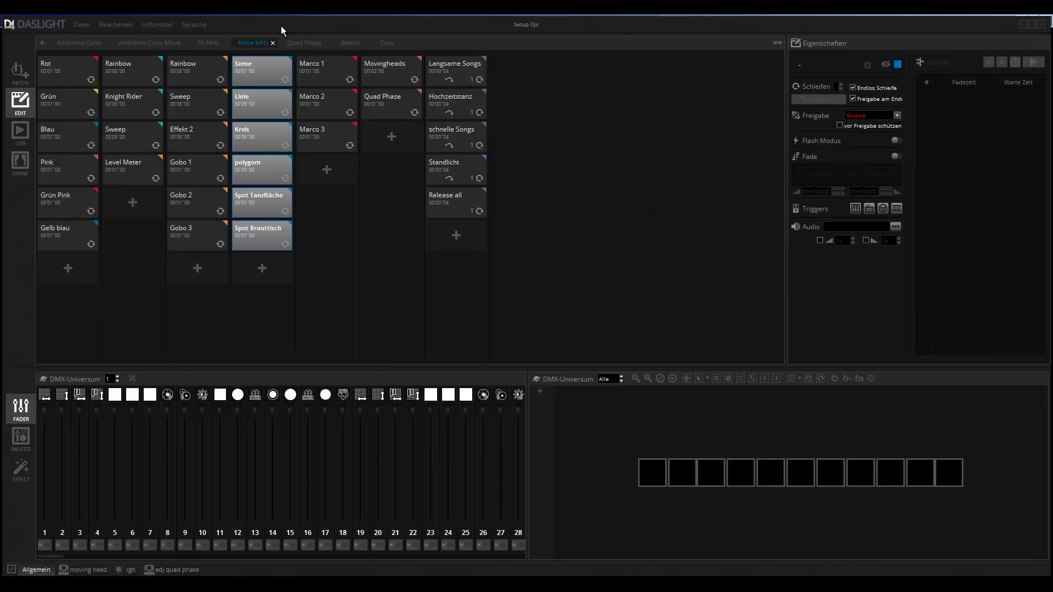
pyautogui.click(253, 108)
pyautogui.click(269, 137)
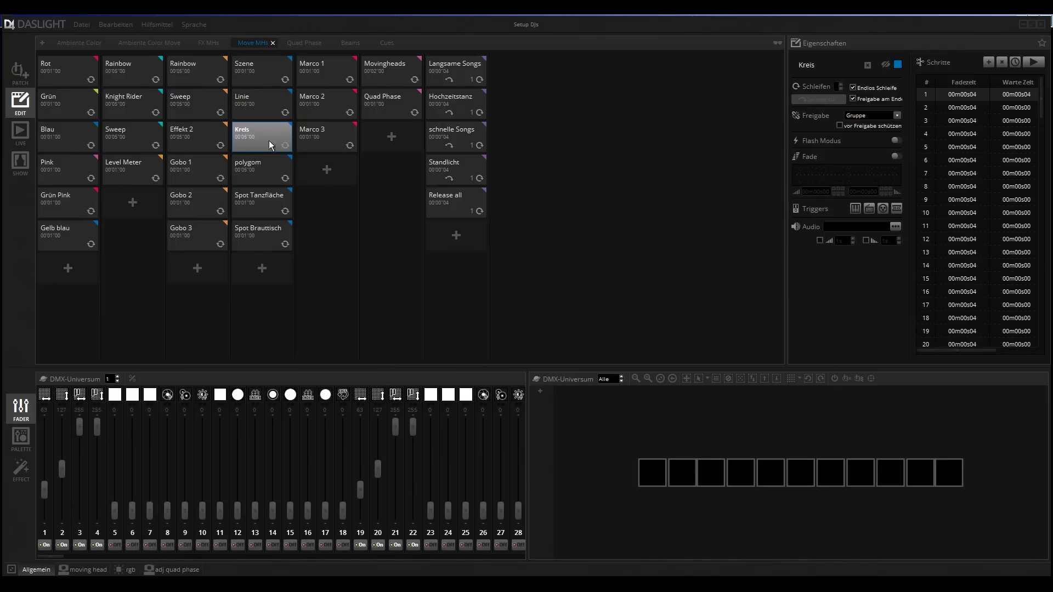
pyautogui.click(260, 170)
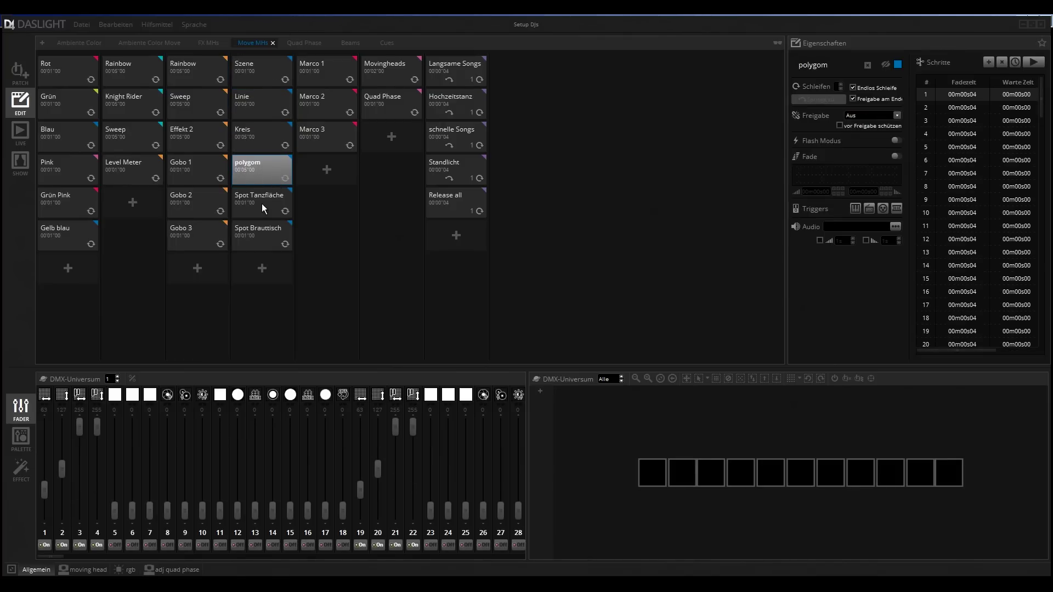
pyautogui.click(261, 203)
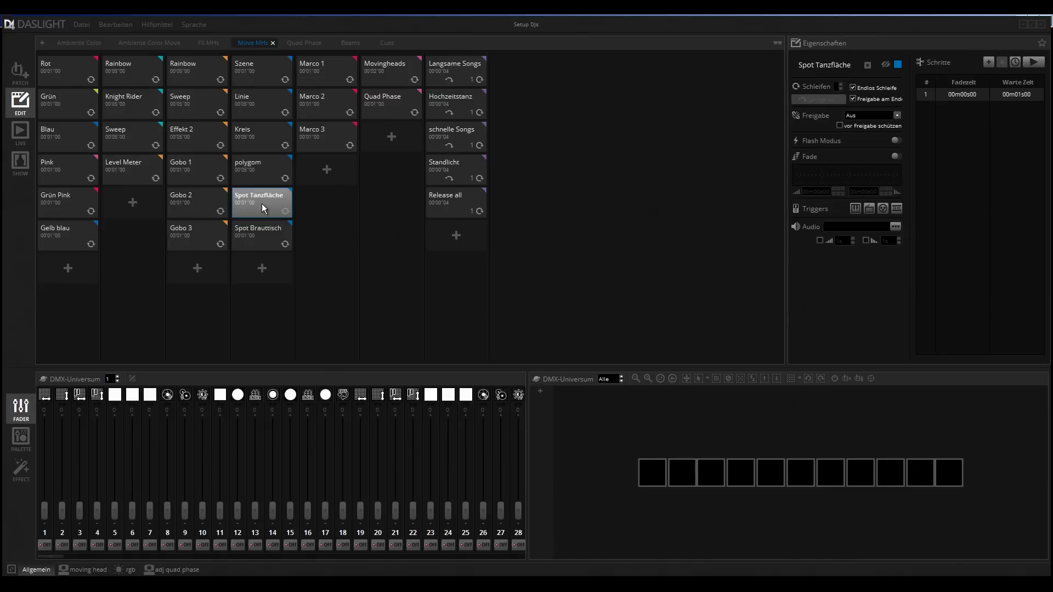
pyautogui.click(258, 230)
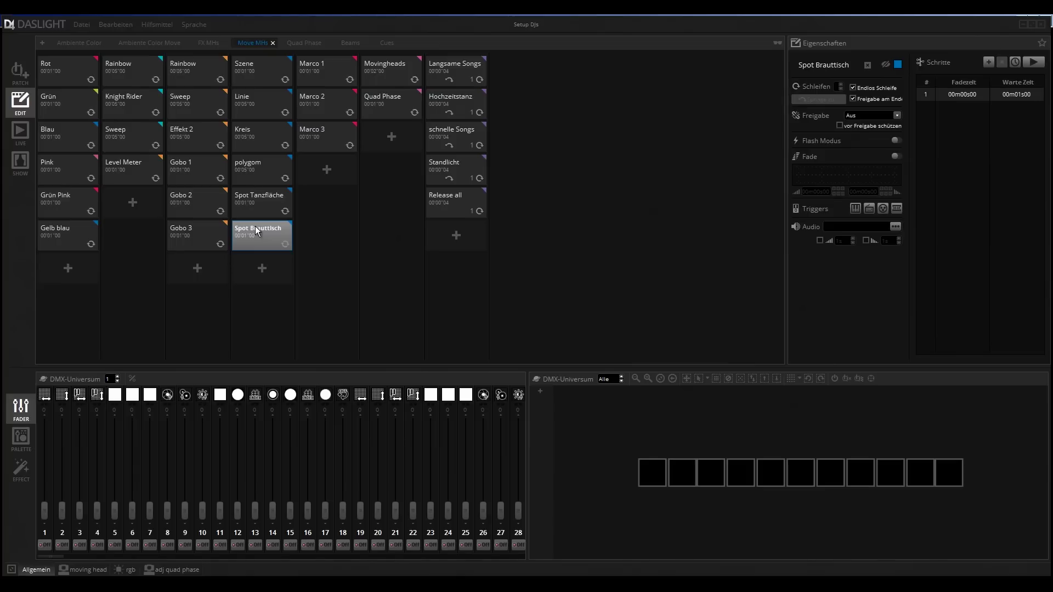
# Examine which scenes belong to the Quad Phase and Beams groups
pyautogui.click(296, 44)
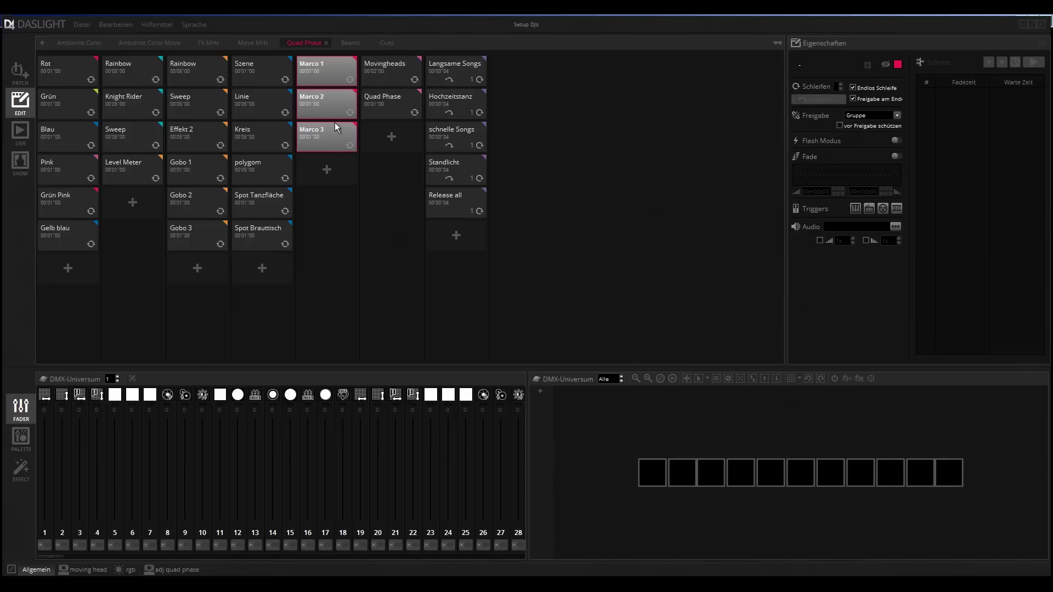
pyautogui.click(341, 41)
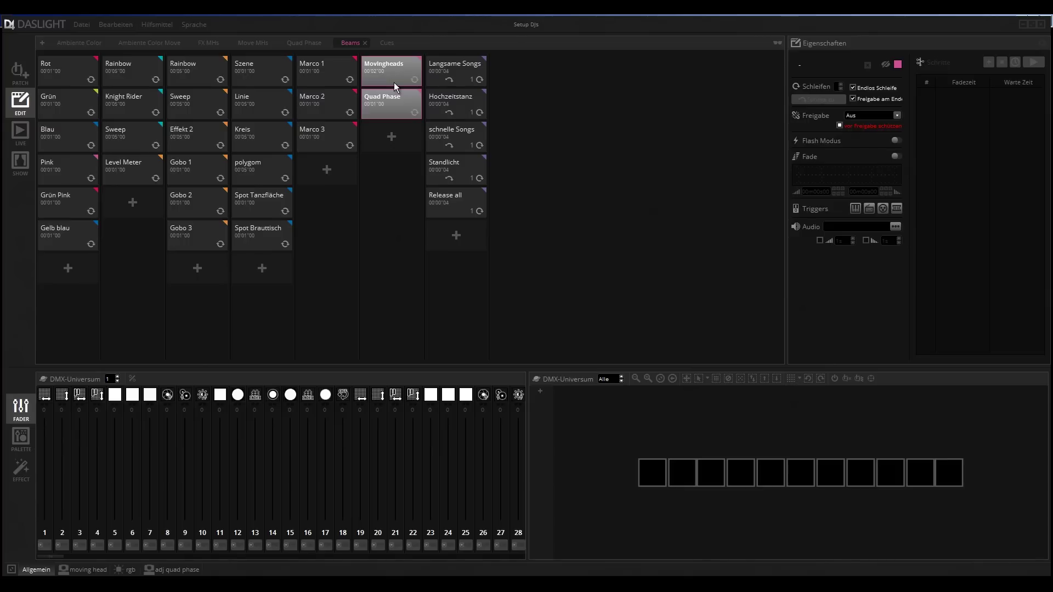
# Play the Langsame Songs cue live with the Movingheads beam switched on, ending with the Release all cue
pyautogui.press('F3')
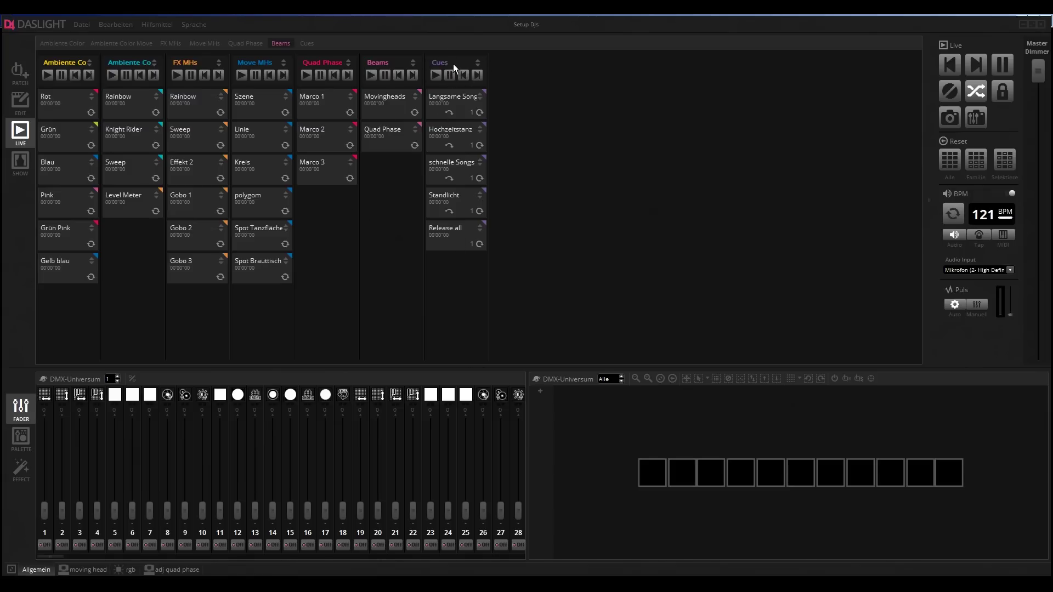
pyautogui.click(453, 100)
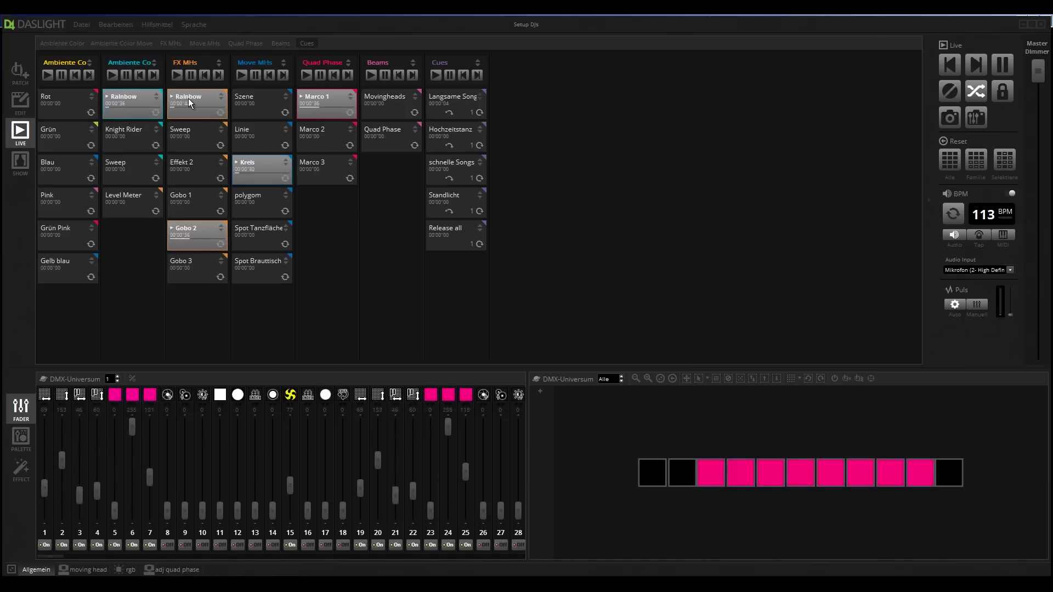
pyautogui.click(389, 102)
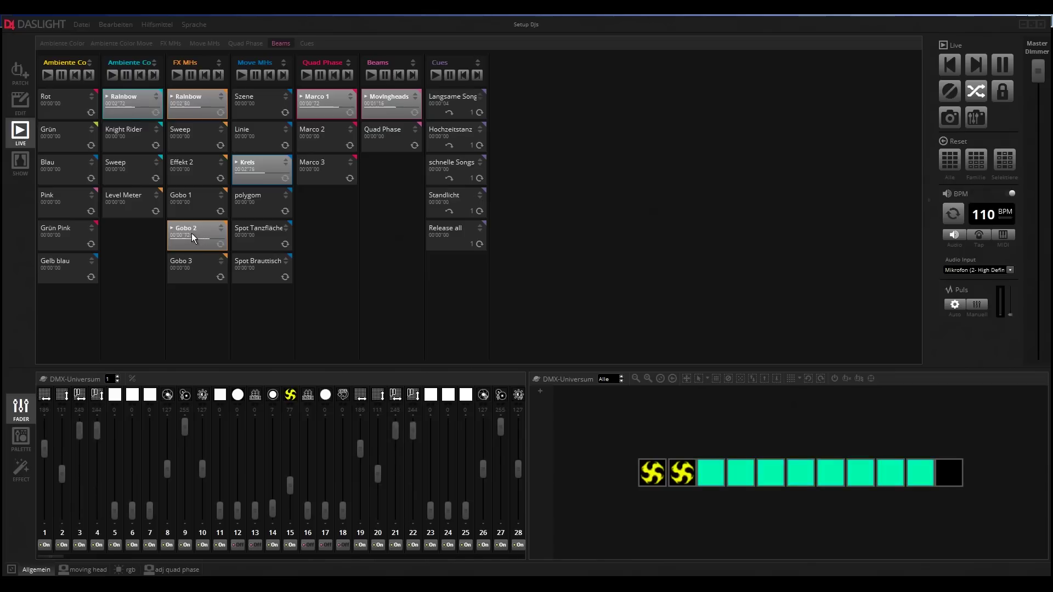
pyautogui.click(456, 235)
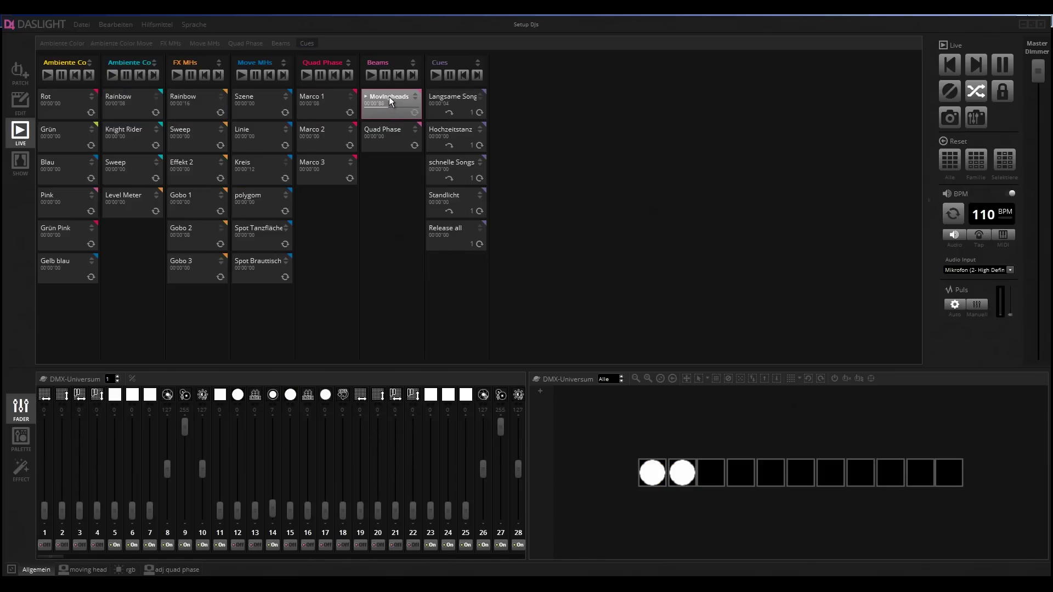
# Add the Quad Phase beam and play the Hochzeitstanz cue, ending with the Release all cue
pyautogui.click(395, 137)
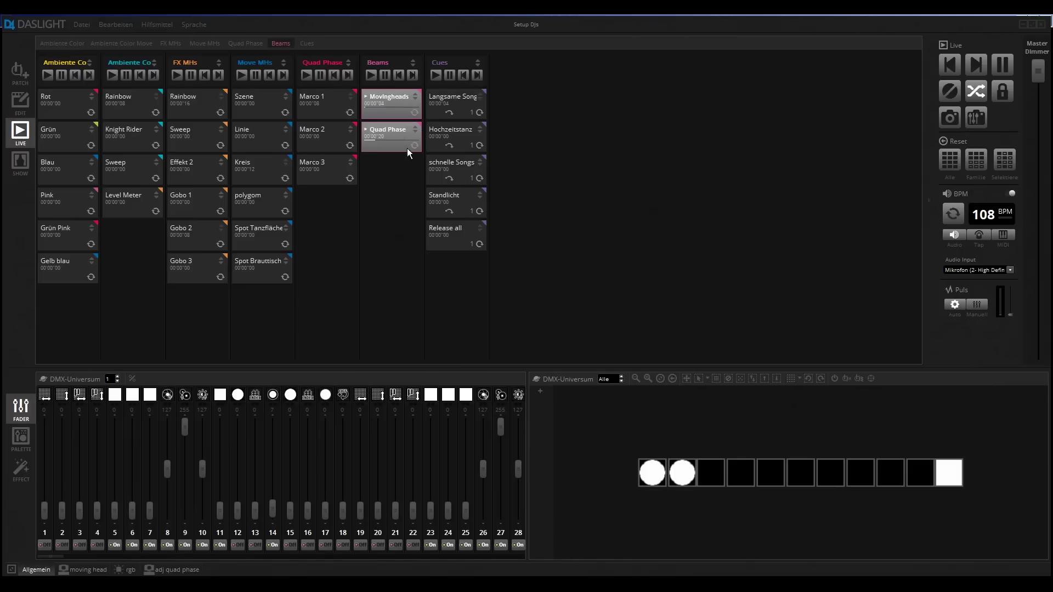
pyautogui.click(459, 132)
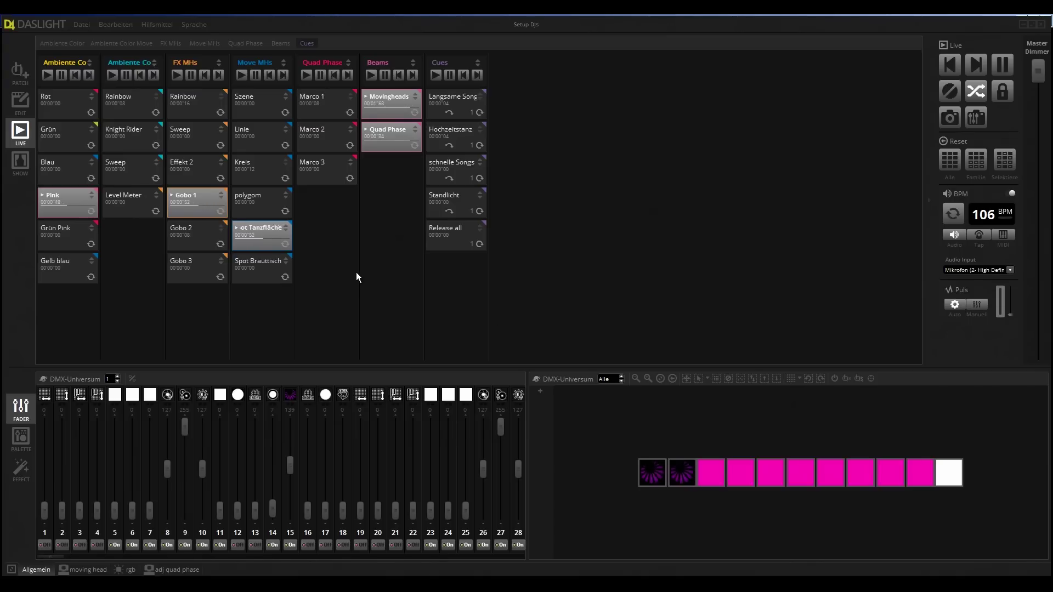
pyautogui.click(452, 245)
# Play the schnelle Songs and Standlicht cues one after the other, ending with the Release all cue
pyautogui.click(456, 177)
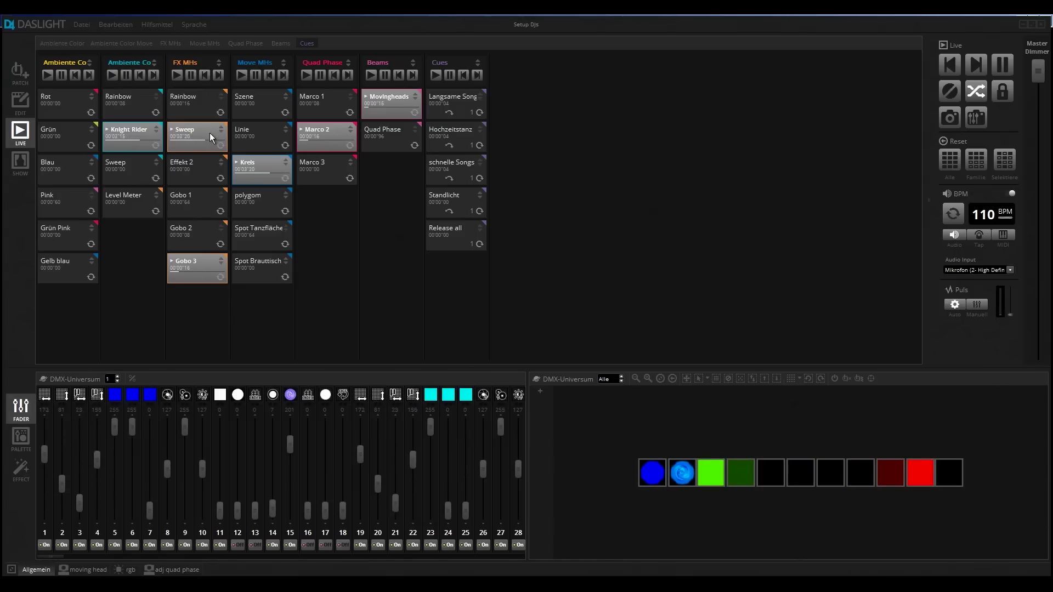
pyautogui.click(467, 207)
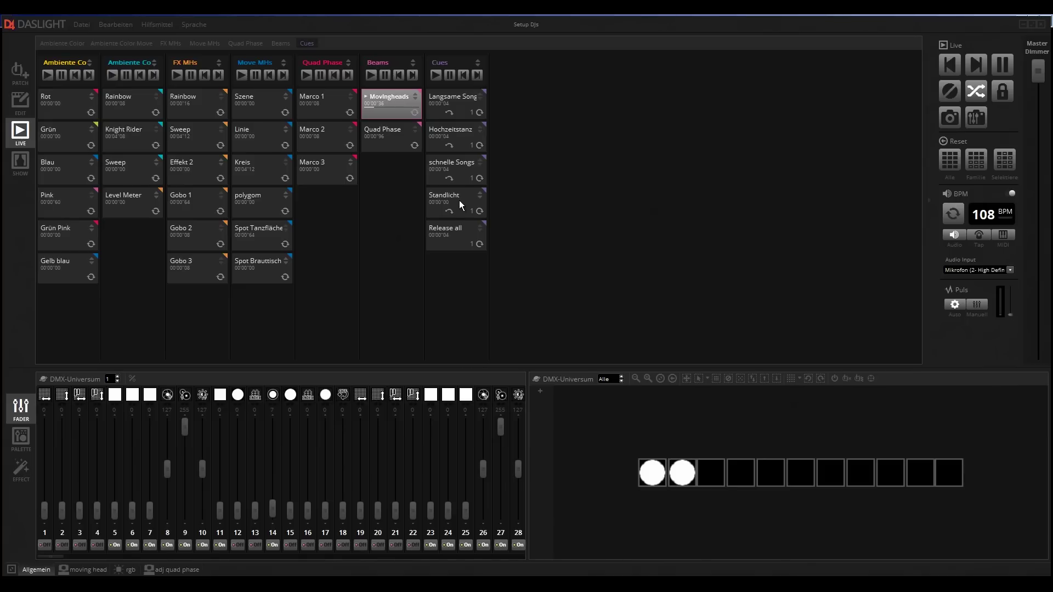
pyautogui.click(460, 205)
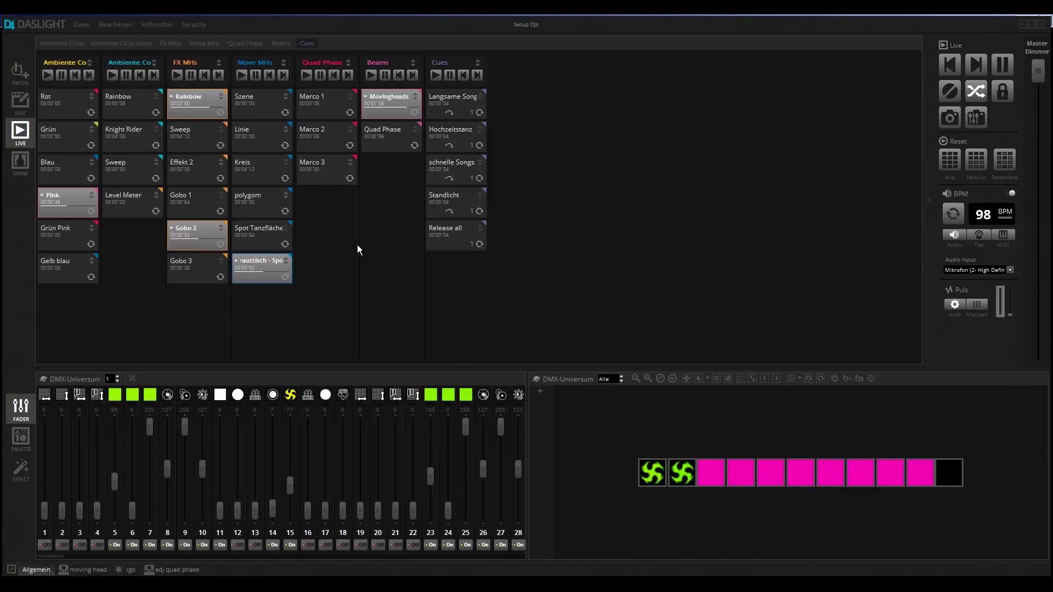
pyautogui.click(433, 244)
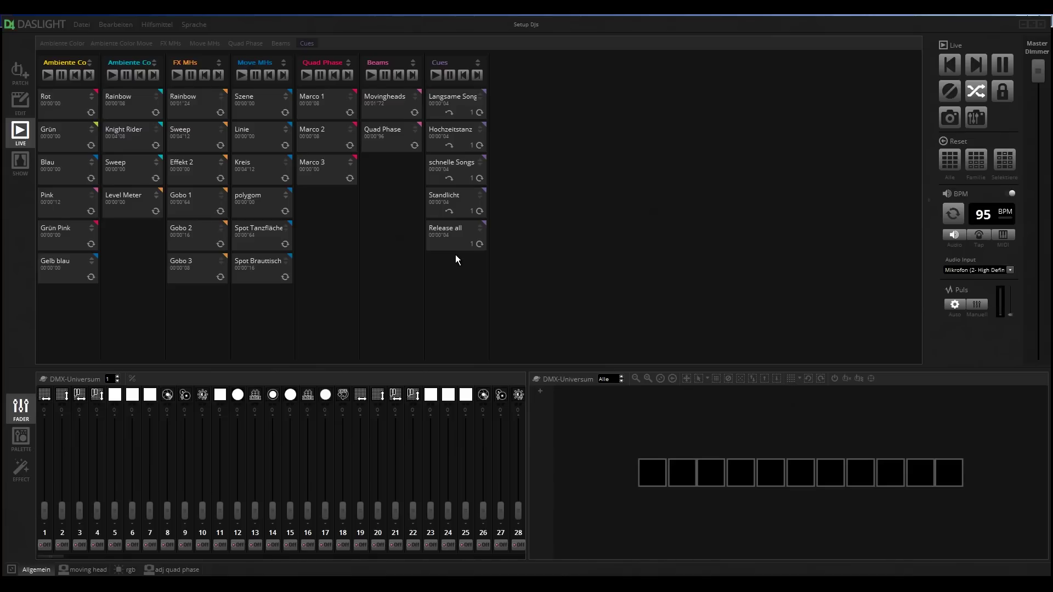
# Play schnelle Songs from the show page with Szenen Speed raised slightly, and release everything with the red X
pyautogui.click(19, 163)
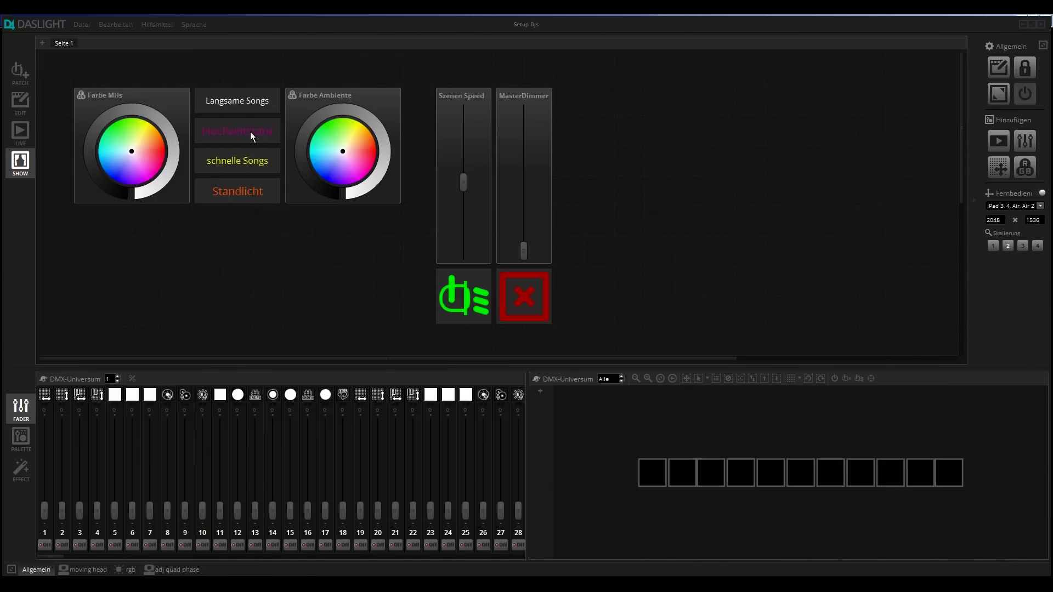
pyautogui.click(242, 159)
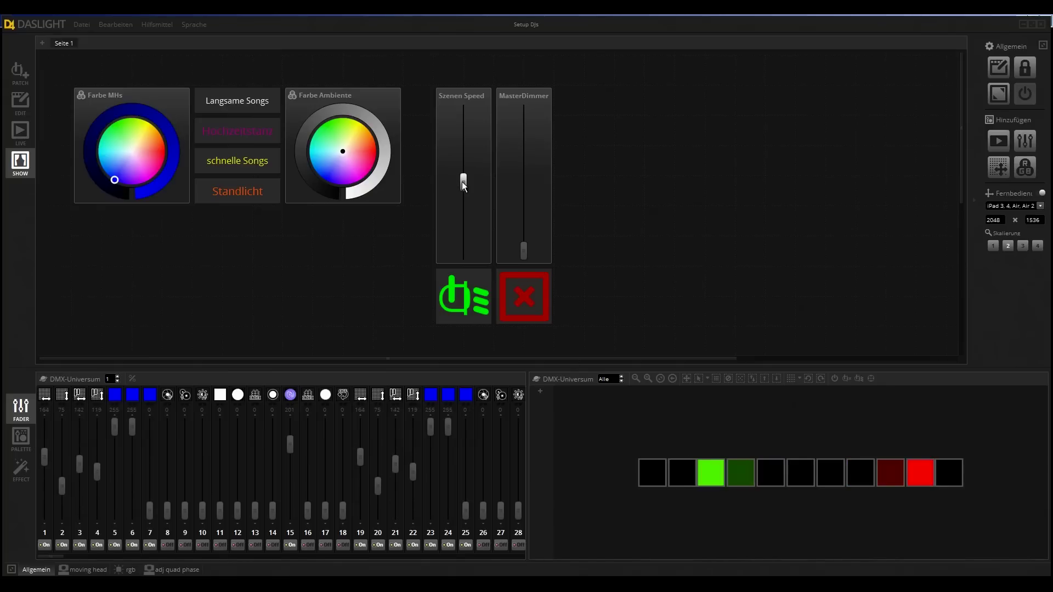
pyautogui.moveTo(464, 182)
pyautogui.mouseDown()
pyautogui.moveTo(471, 236)
pyautogui.moveTo(469, 168)
pyautogui.mouseUp()
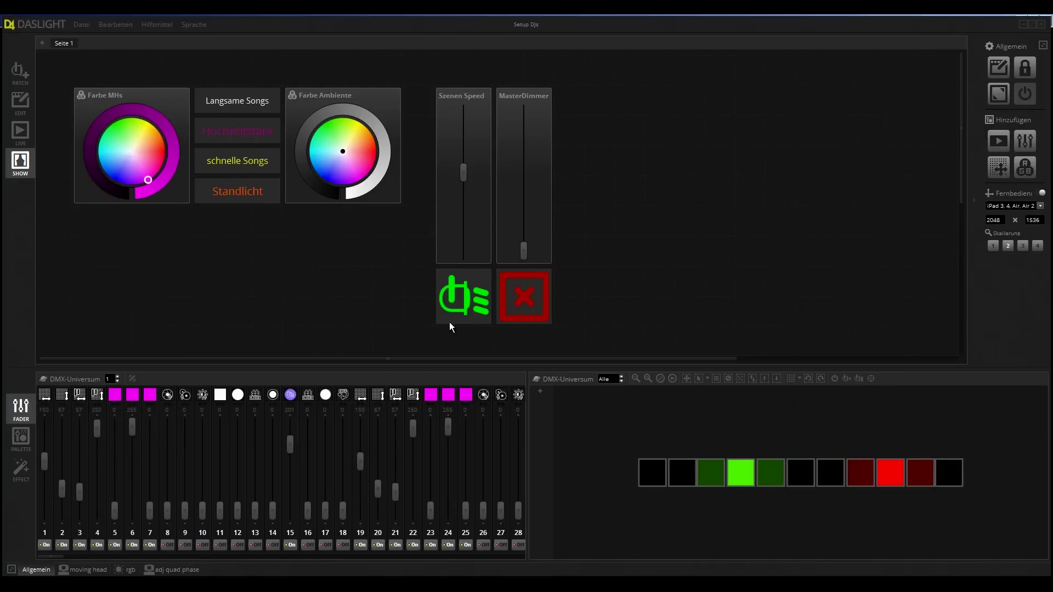
pyautogui.click(525, 302)
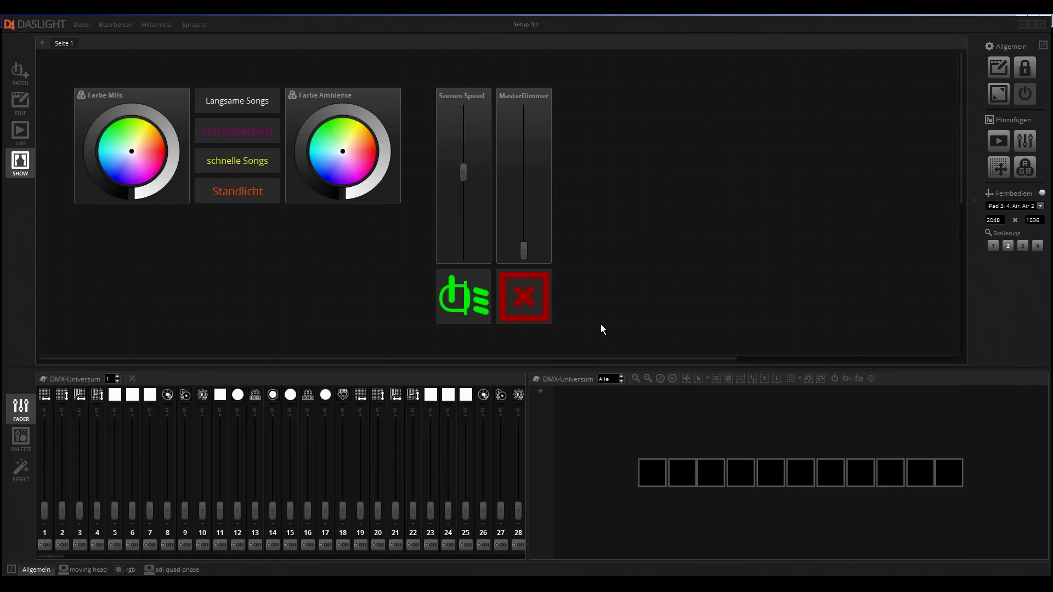
# Switch on the beams from the show page and check the running Beams scenes in the live view
pyautogui.click(477, 295)
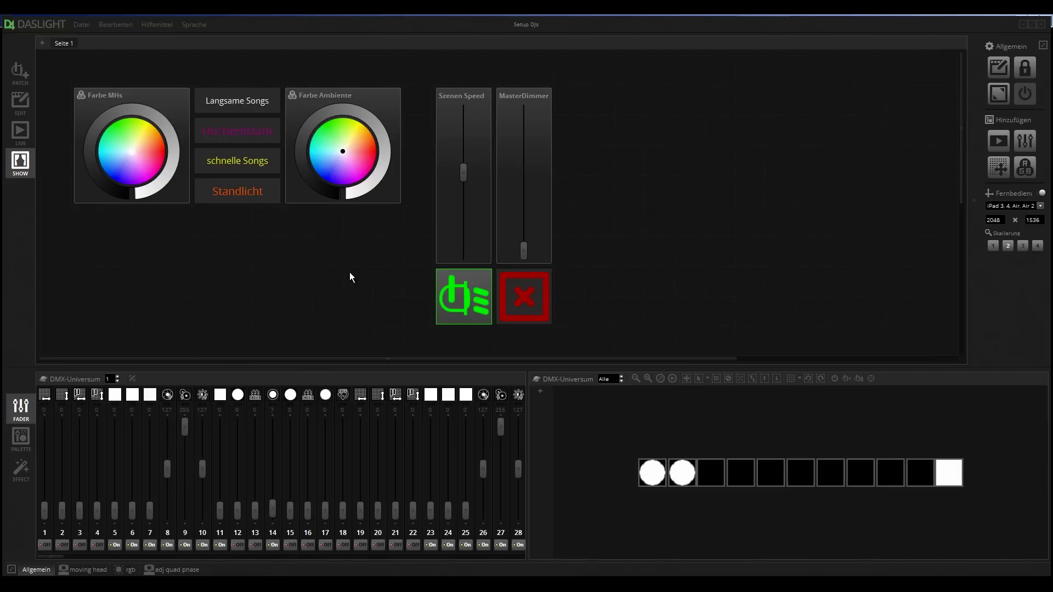
pyautogui.click(19, 136)
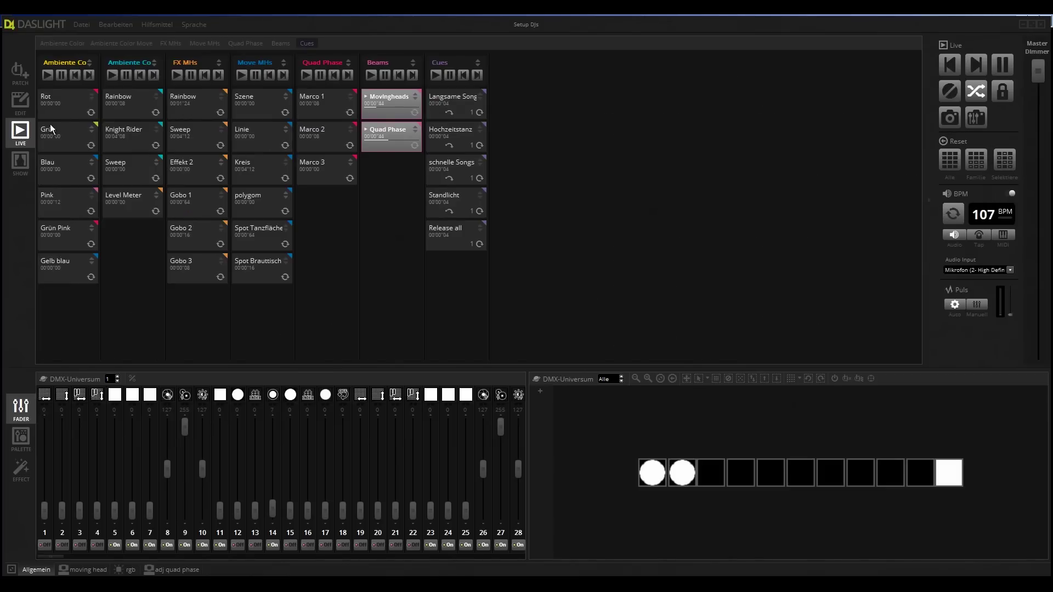
pyautogui.click(20, 162)
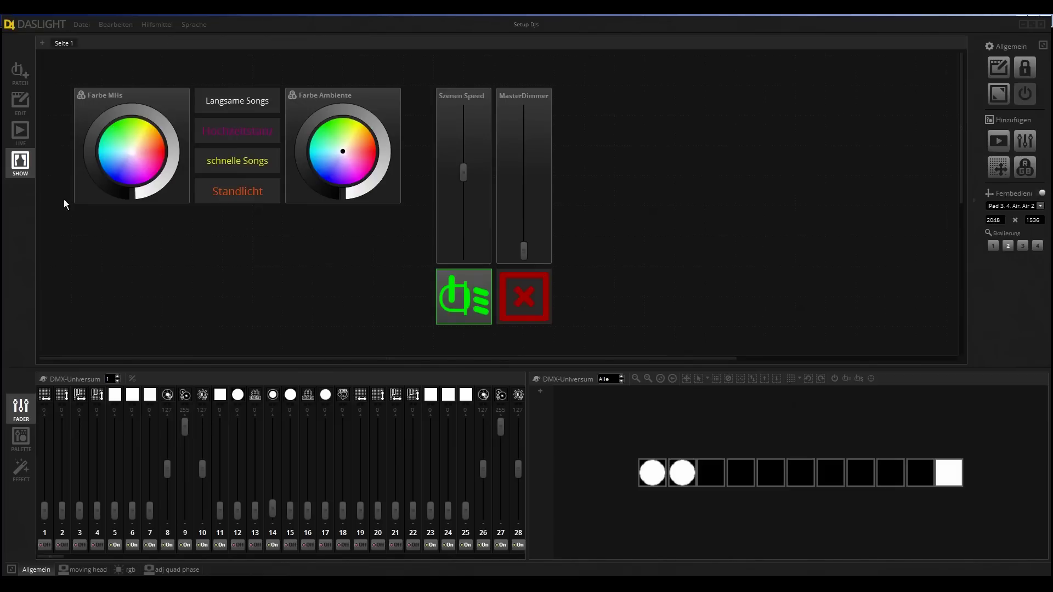
# Try several hues for Farbe Ambiente and settle on a pale yellowish white
pyautogui.click(329, 127)
pyautogui.click(345, 153)
pyautogui.click(374, 153)
pyautogui.click(360, 122)
pyautogui.click(356, 146)
pyautogui.click(345, 156)
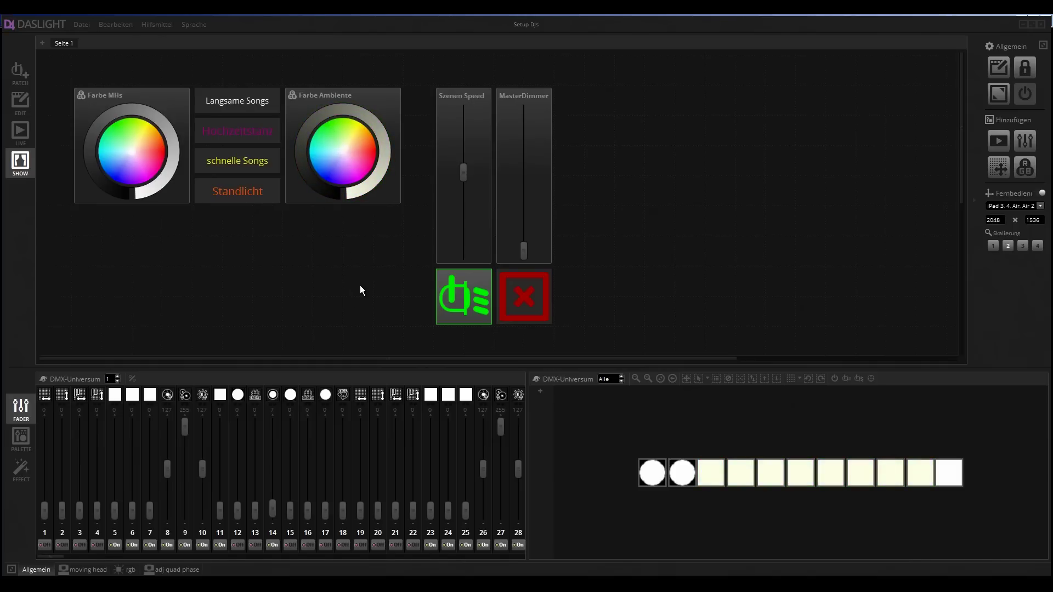